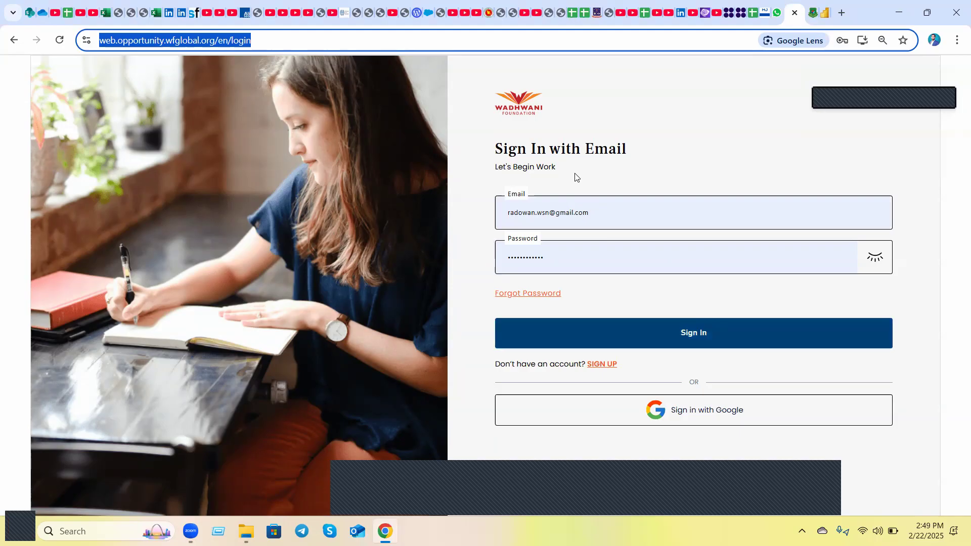
# Sign in with the prefilled account credentials and dismiss the desktop notifications prompt.
pyautogui.click(690, 335)
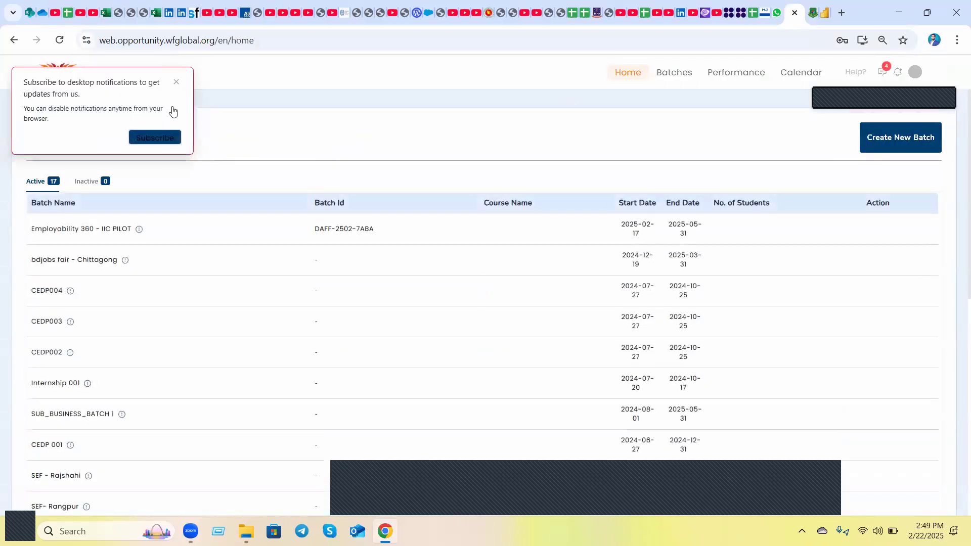
pyautogui.click(176, 83)
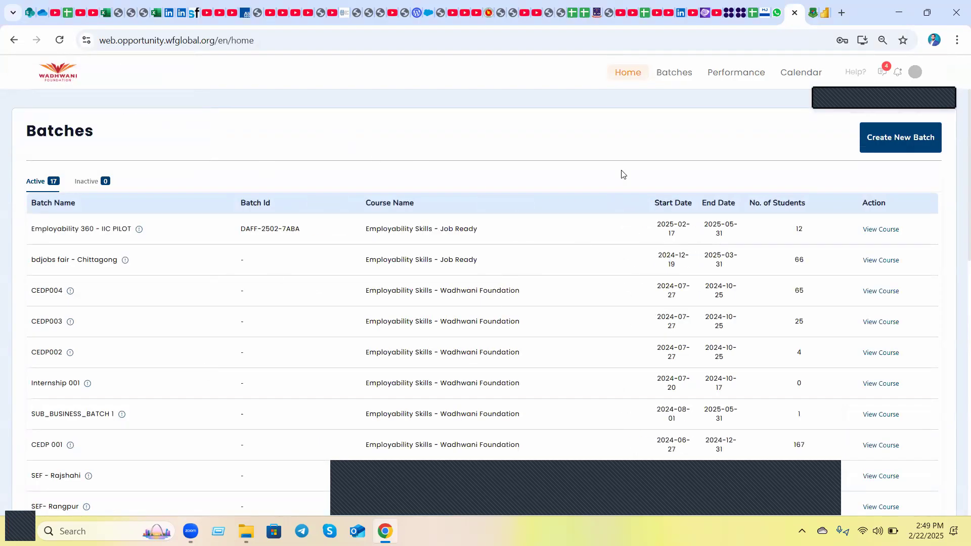
# Start a new batch for Daffodil International University with delivery model D2S and the JobReady - Employability Skills course.
pyautogui.click(890, 144)
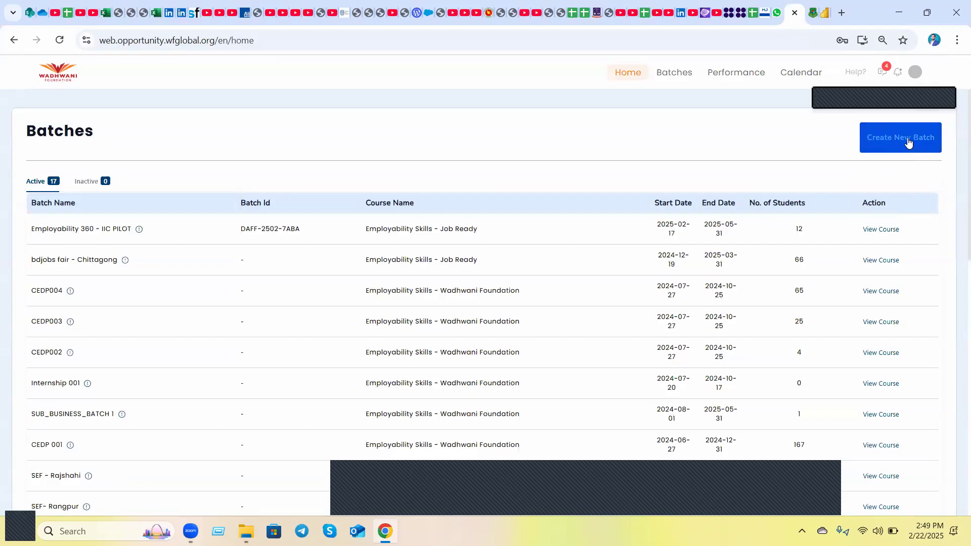
pyautogui.click(908, 143)
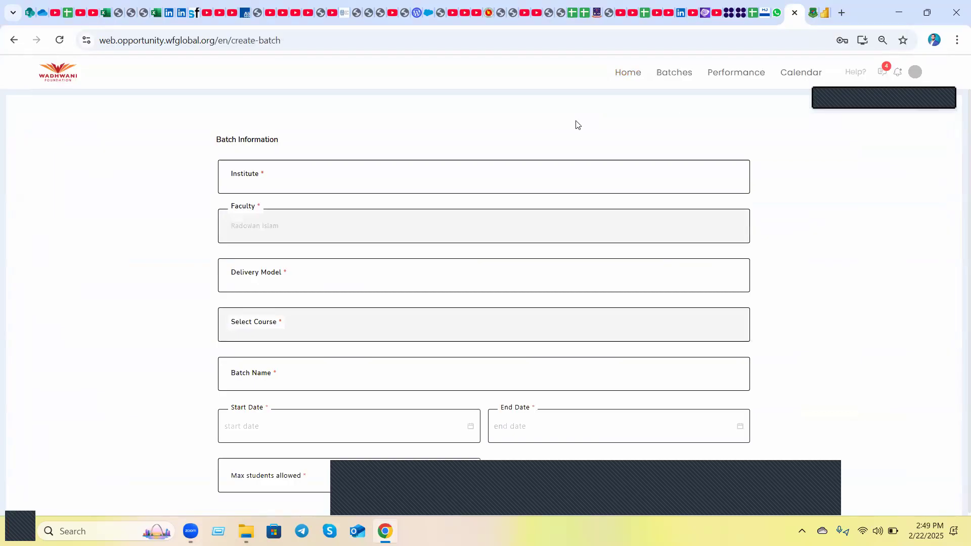
pyautogui.click(290, 187)
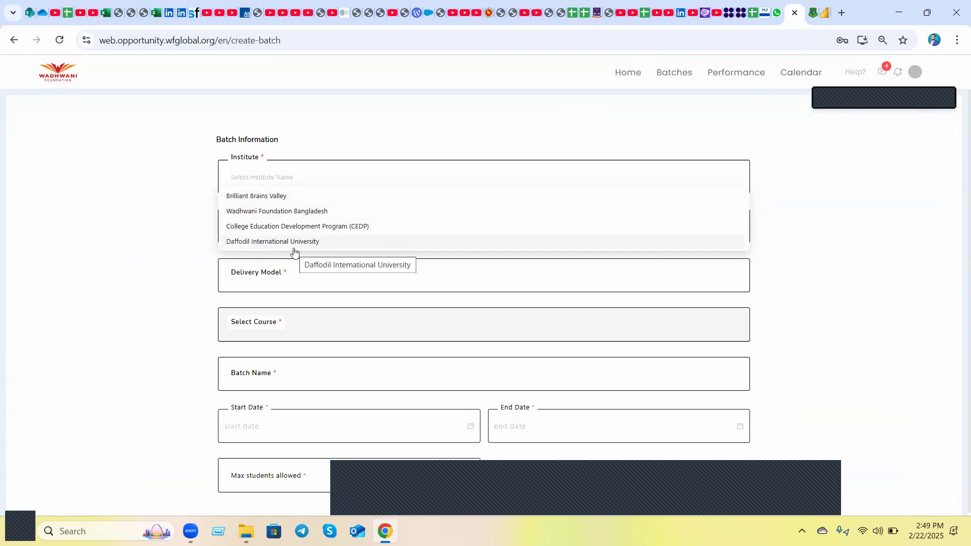
pyautogui.click(266, 245)
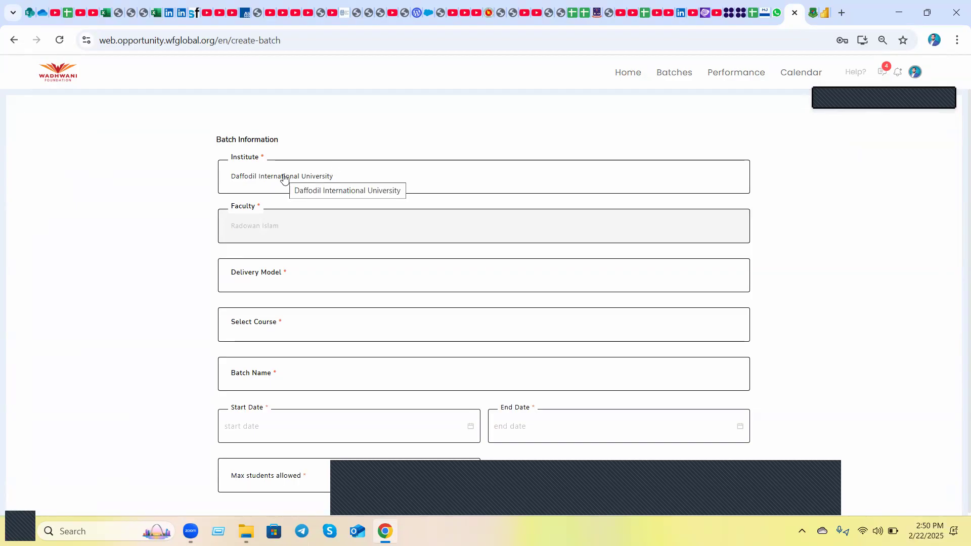
pyautogui.click(254, 287)
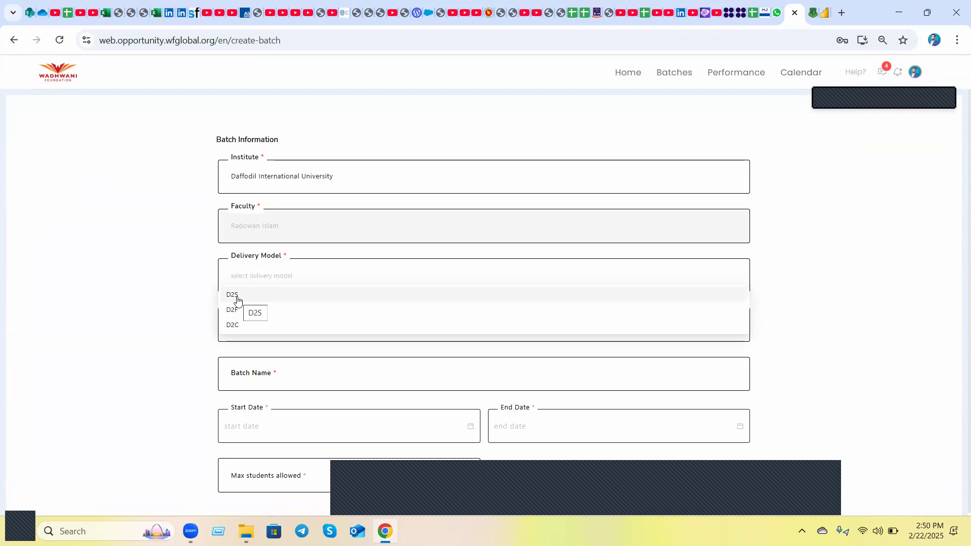
pyautogui.click(238, 298)
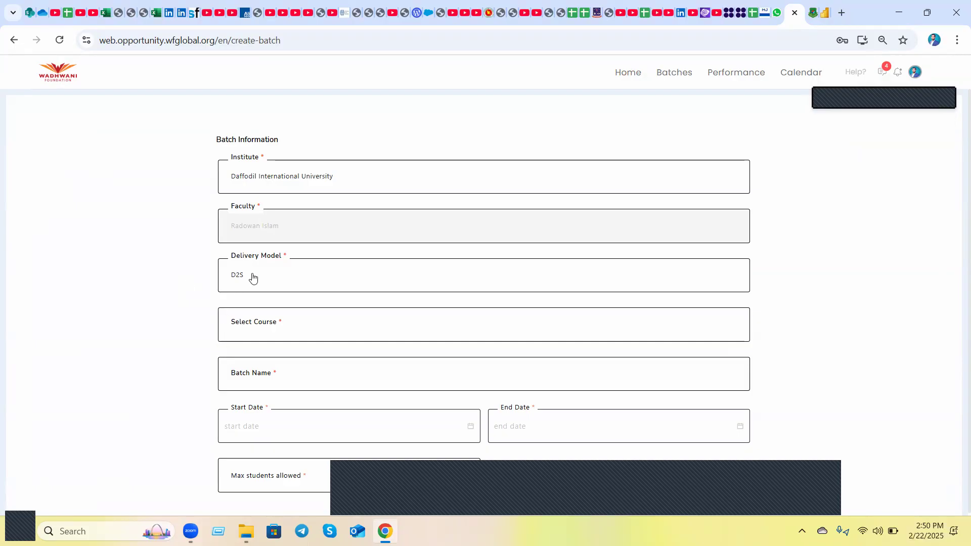
pyautogui.click(276, 328)
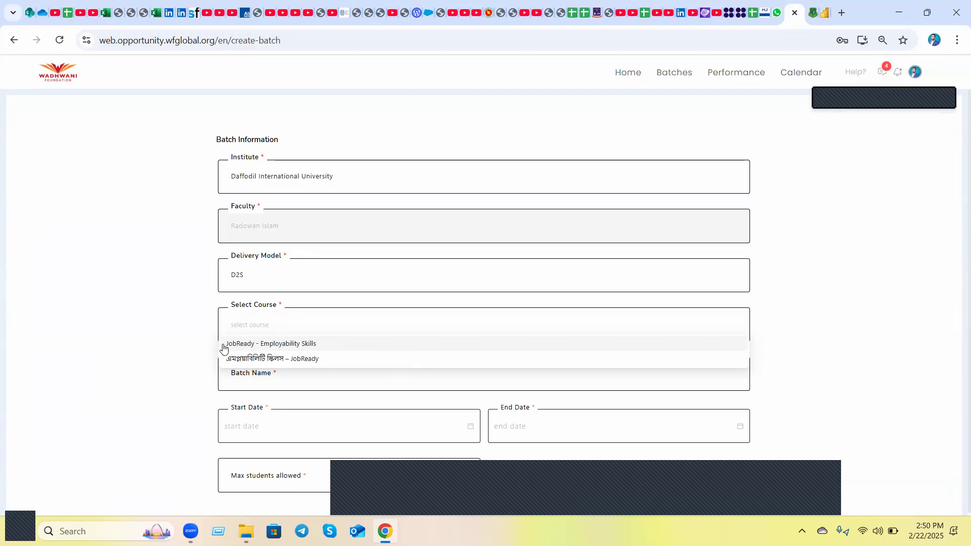
pyautogui.click(289, 348)
# Name the new batch BBA 50.
pyautogui.scroll(-1, 193, 357)
pyautogui.click(242, 340)
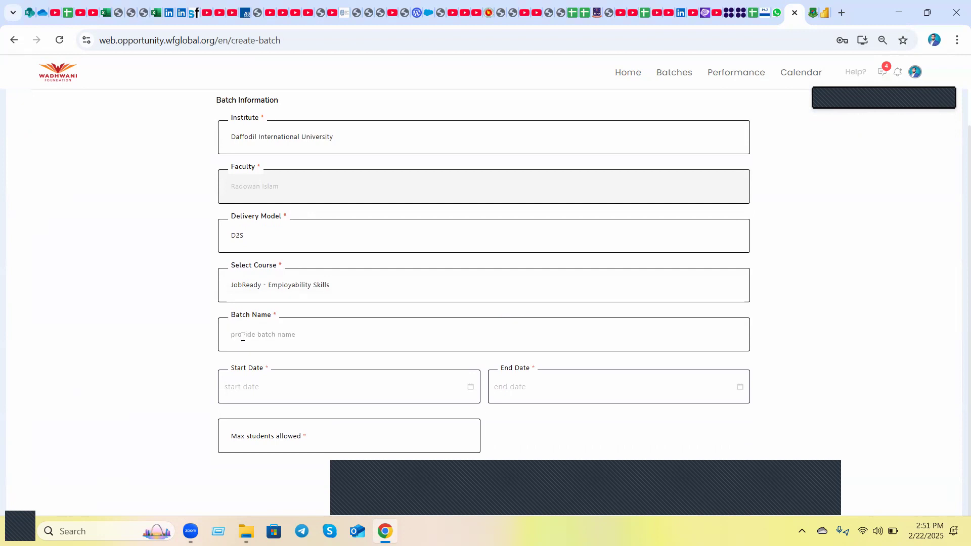
pyautogui.write('BBA')
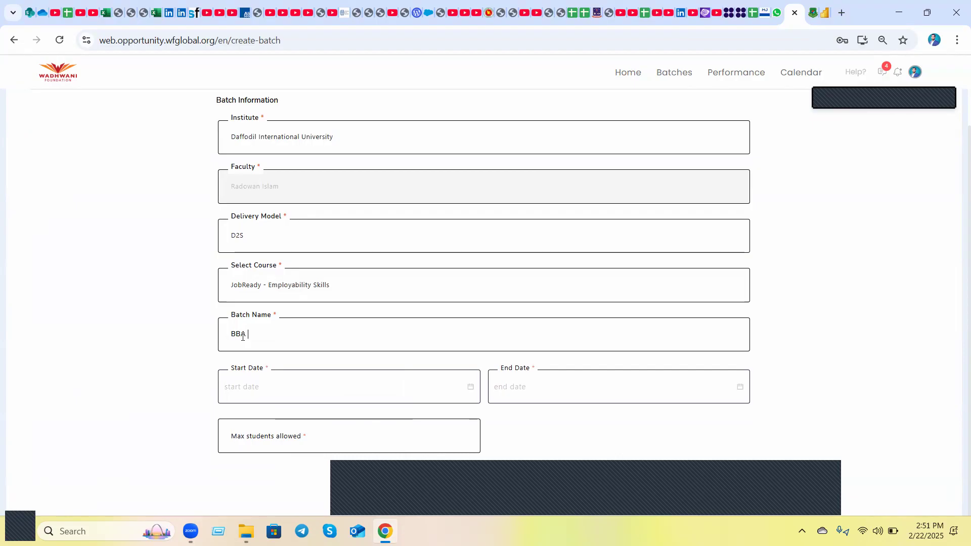
pyautogui.write('50')
# Set the batch's start date to 2025-02-22 and its end date to 2025-06-30.
pyautogui.click(254, 380)
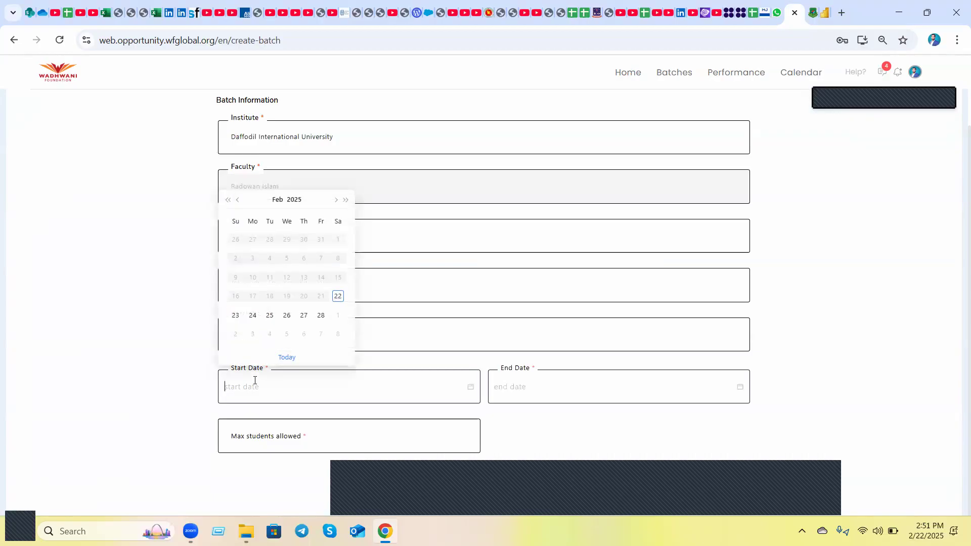
pyautogui.click(338, 297)
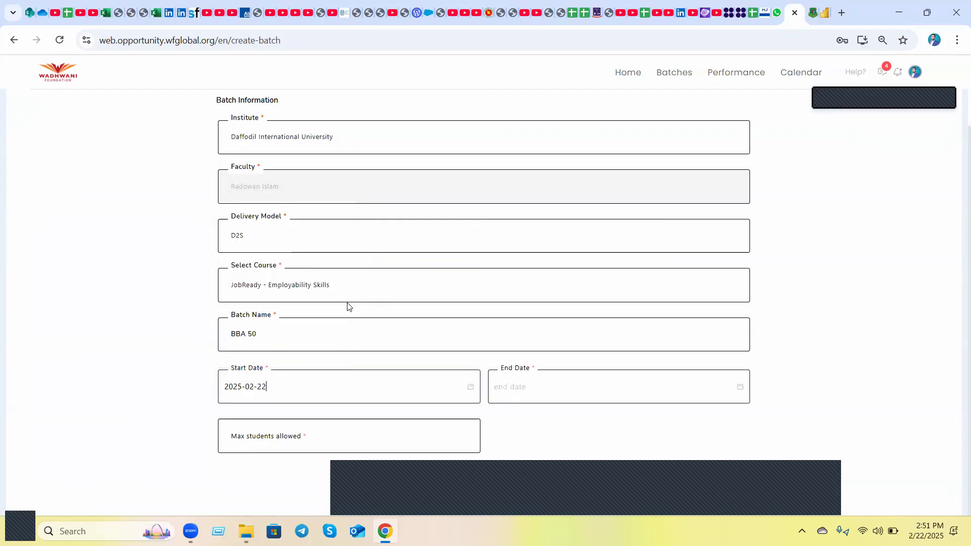
pyautogui.click(511, 386)
pyautogui.click(605, 201)
pyautogui.click(605, 200)
pyautogui.click(605, 200)
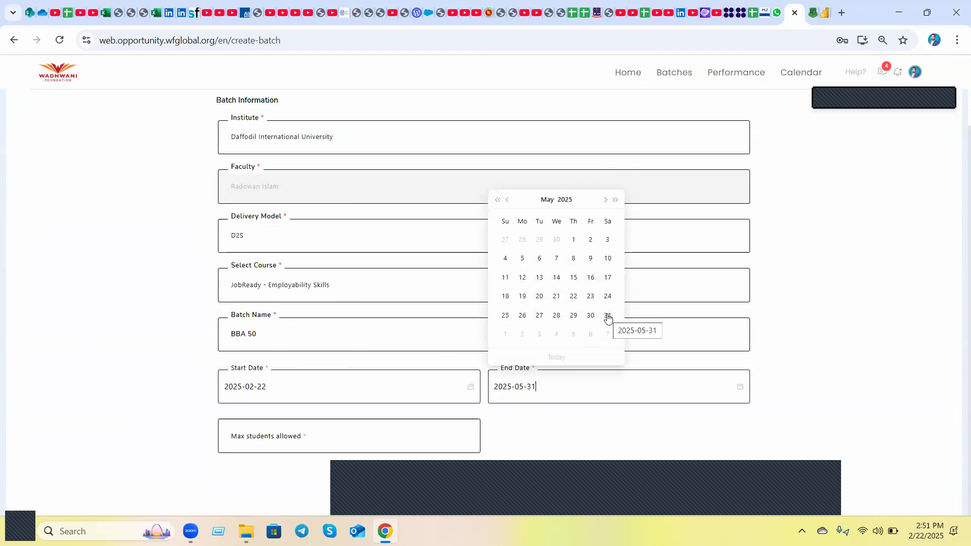
pyautogui.click(605, 200)
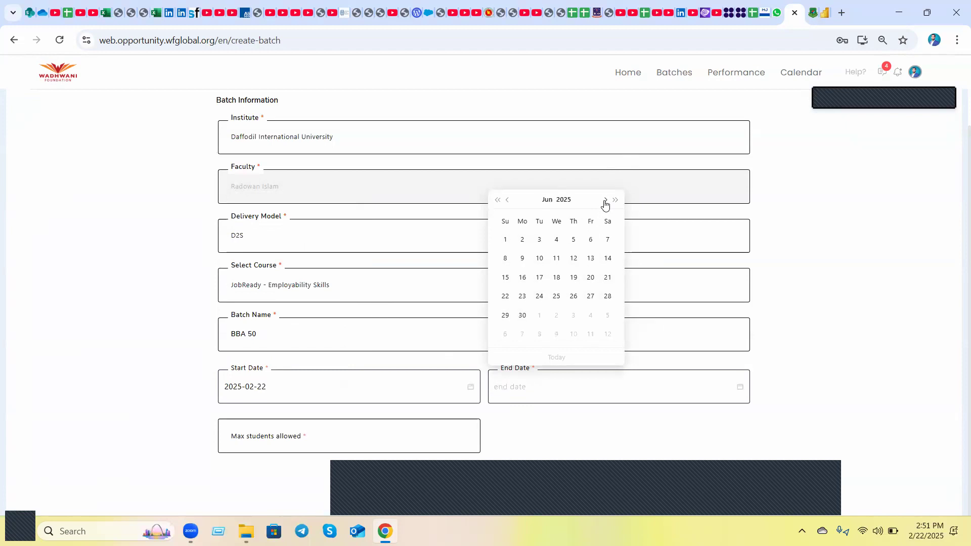
pyautogui.click(524, 315)
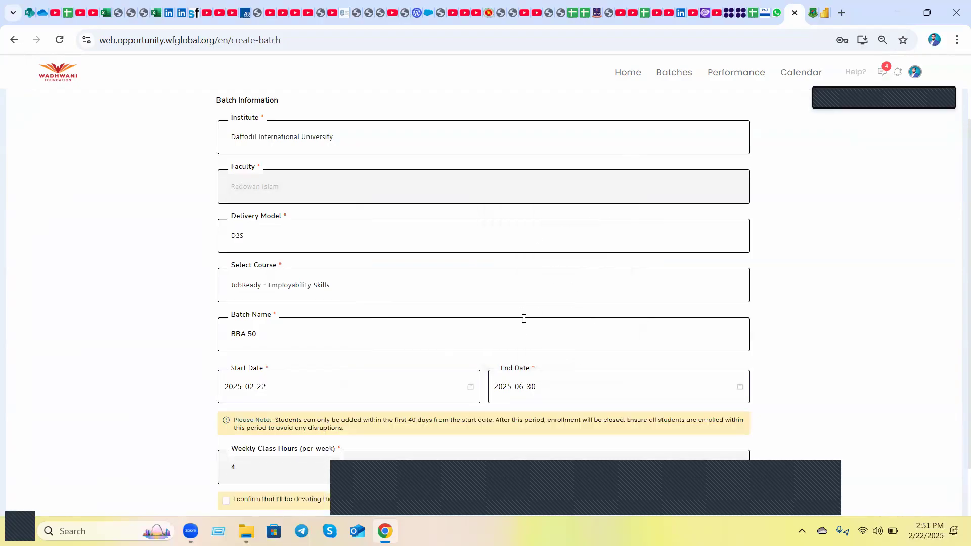
# Confirm the weekly class hours commitment, set the maximum students allowed to 600, and submit the batch.
pyautogui.scroll(-2, 360, 407)
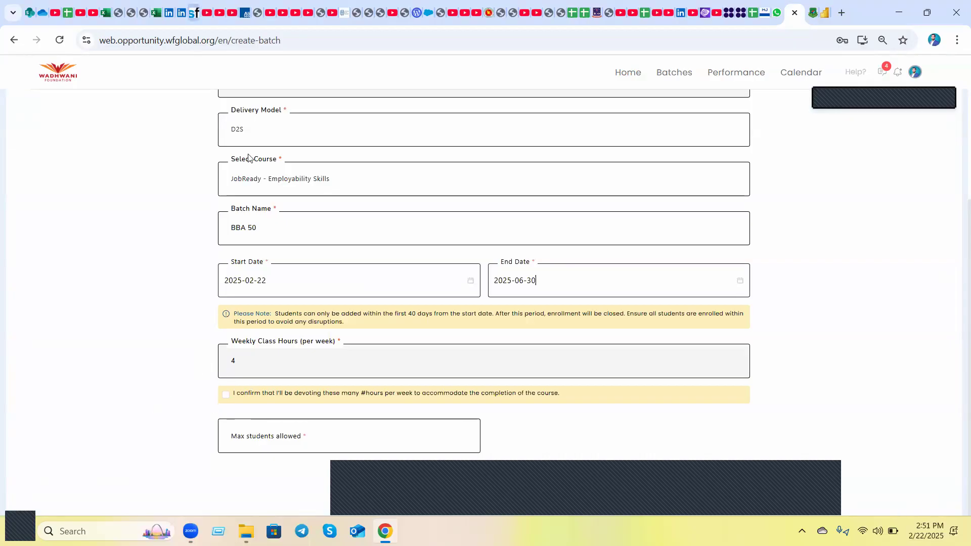
pyautogui.click(223, 394)
pyautogui.click(276, 440)
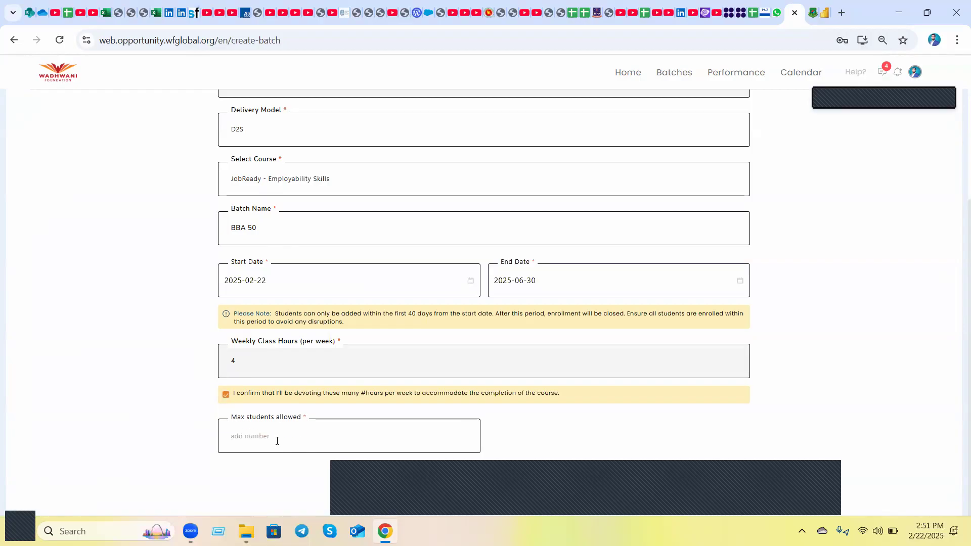
pyautogui.write('600')
pyautogui.scroll(1, 506, 387)
pyautogui.scroll(-1, 506, 390)
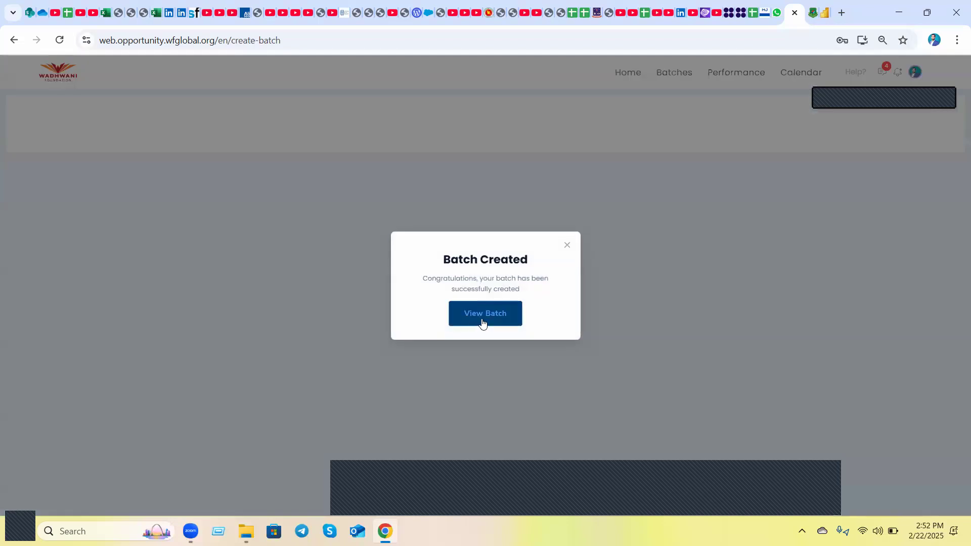
# Open the created batch, highlight its batch code, and review the assessment deadlines on its scorecard.
pyautogui.click(482, 323)
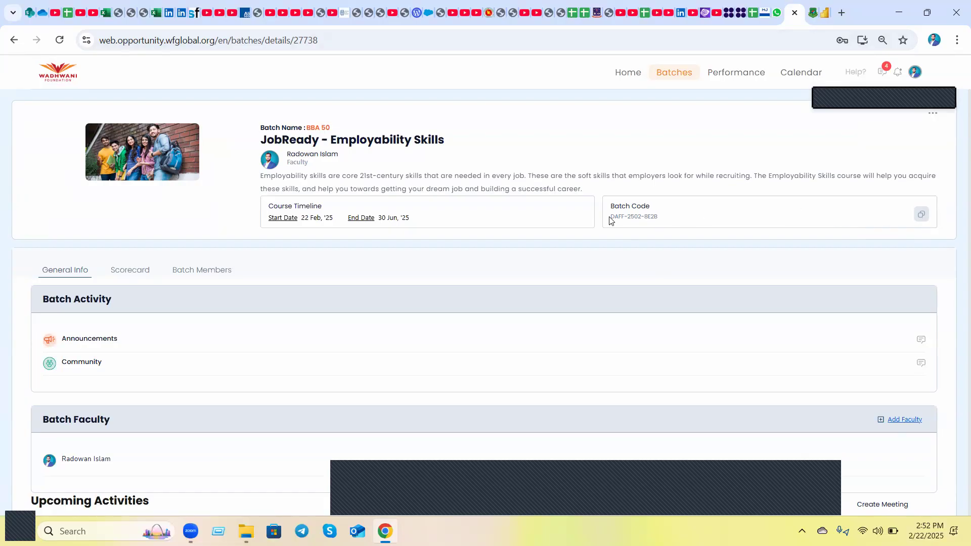
pyautogui.moveTo(611, 218); pyautogui.dragTo(664, 219)
pyautogui.click(142, 271)
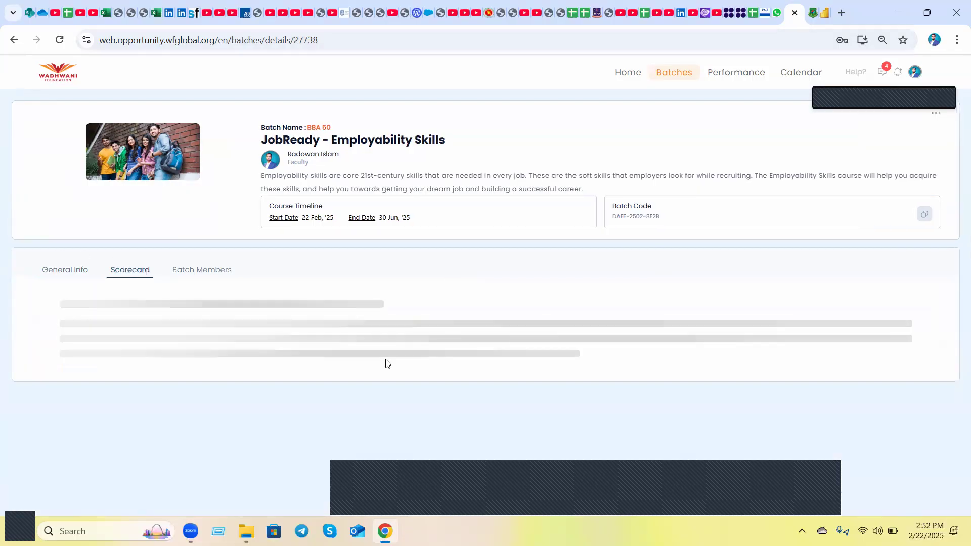
pyautogui.scroll(-3, 386, 363)
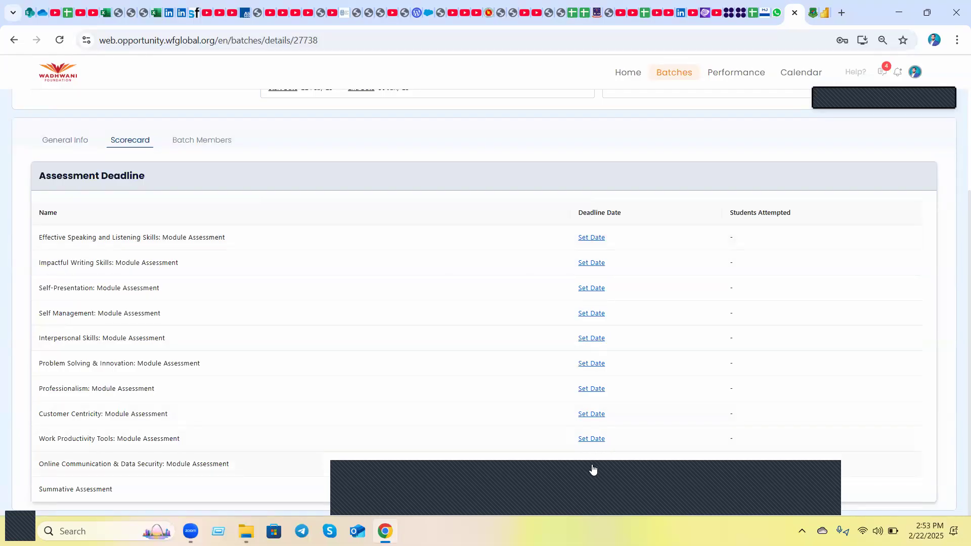
pyautogui.scroll(2, 594, 468)
pyautogui.scroll(-2, 613, 369)
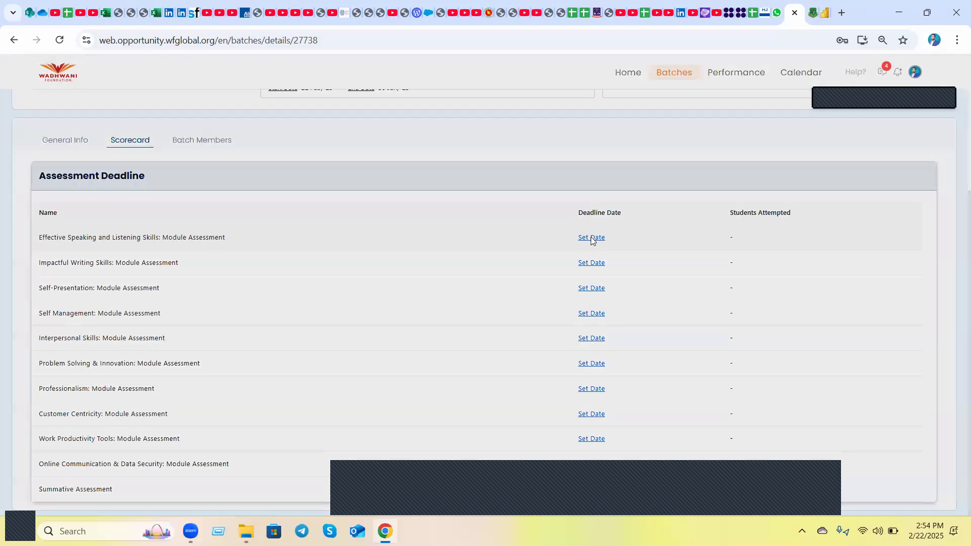
pyautogui.click(591, 238)
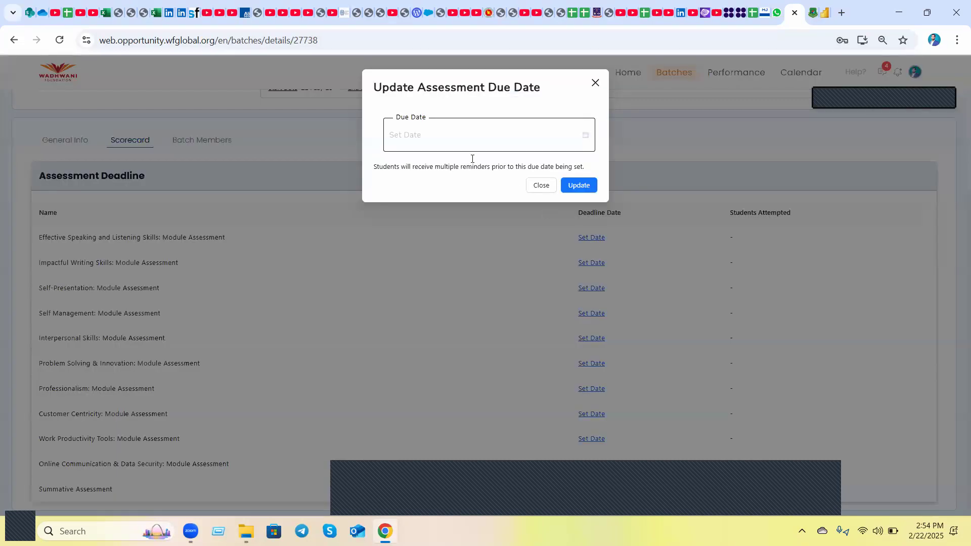
pyautogui.click(404, 138)
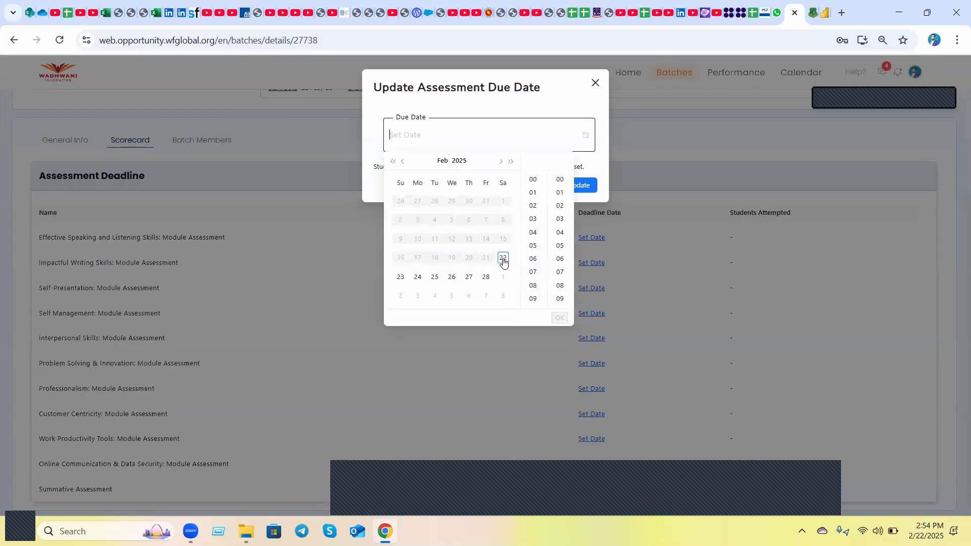
pyautogui.click(502, 259)
pyautogui.click(469, 281)
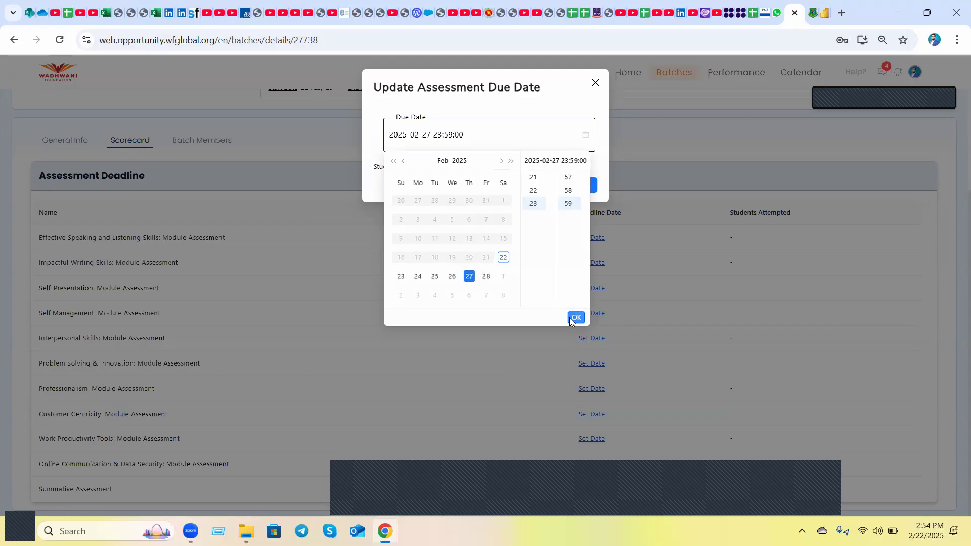
pyautogui.click(569, 317)
pyautogui.click(574, 185)
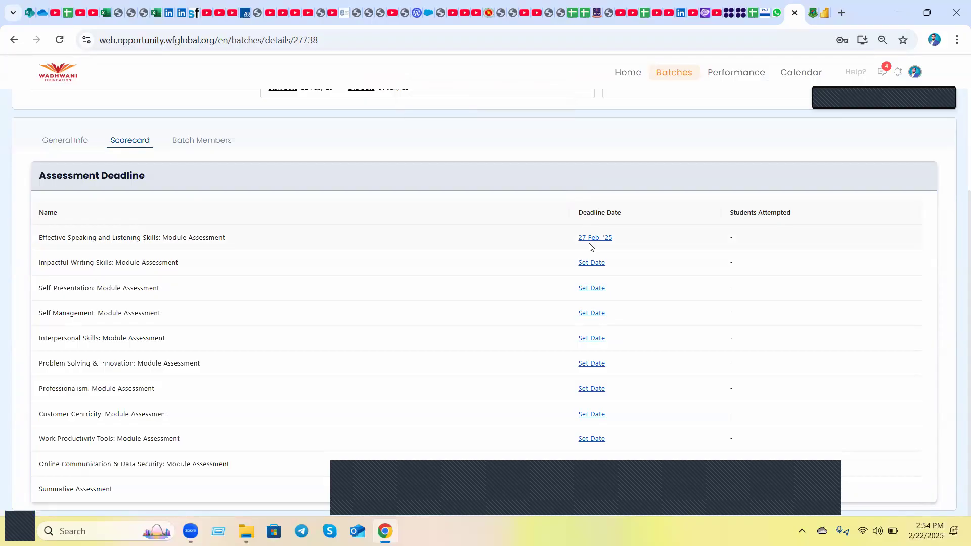
# Return to the home page's batch list and open the course of batch BBA 50.
pyautogui.scroll(3, 590, 246)
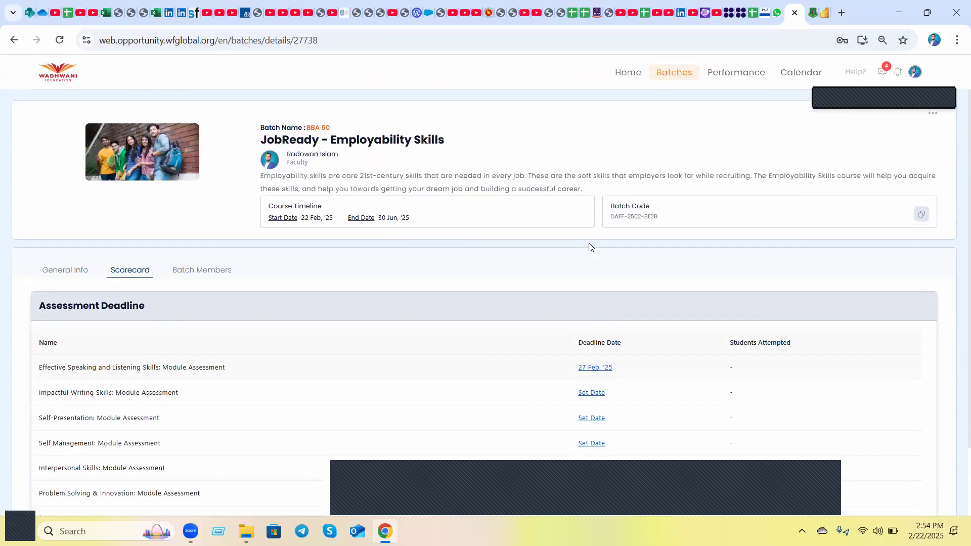
pyautogui.click(626, 72)
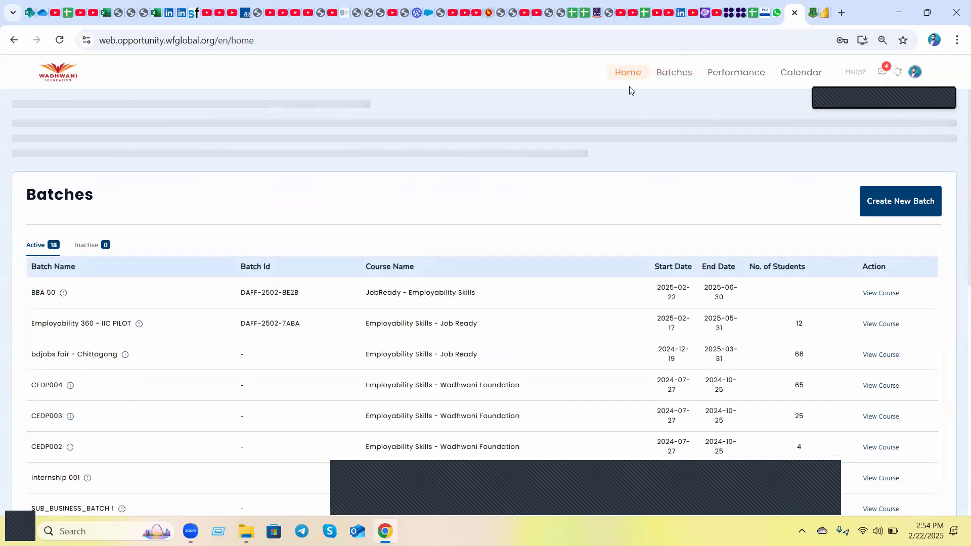
pyautogui.click(893, 295)
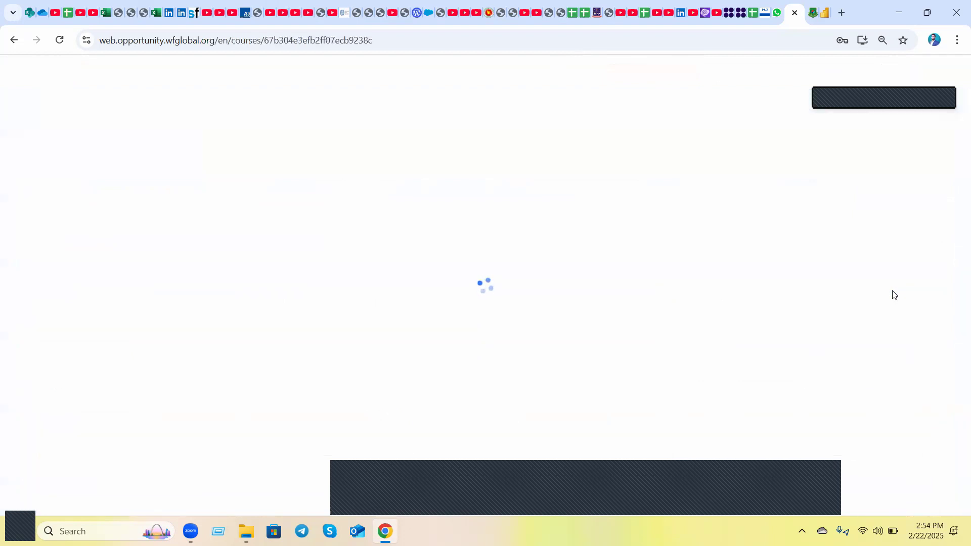